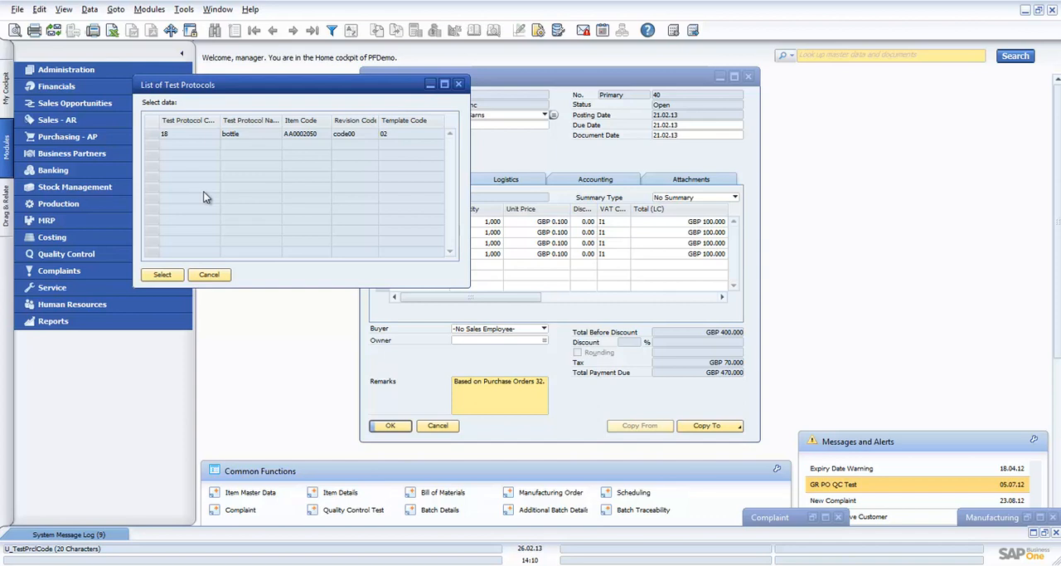
# - Create a quality control test from the bottle test protocol and widen its window to expose the tested reference columns
pyautogui.click(189, 133)
pyautogui.click(165, 276)
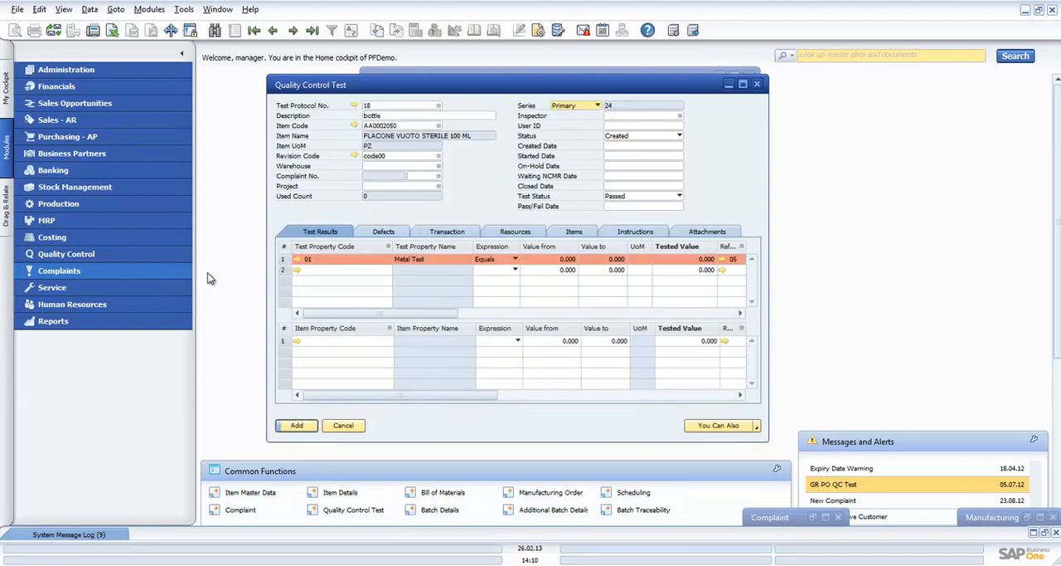
pyautogui.moveTo(769, 300); pyautogui.dragTo(1049, 303)
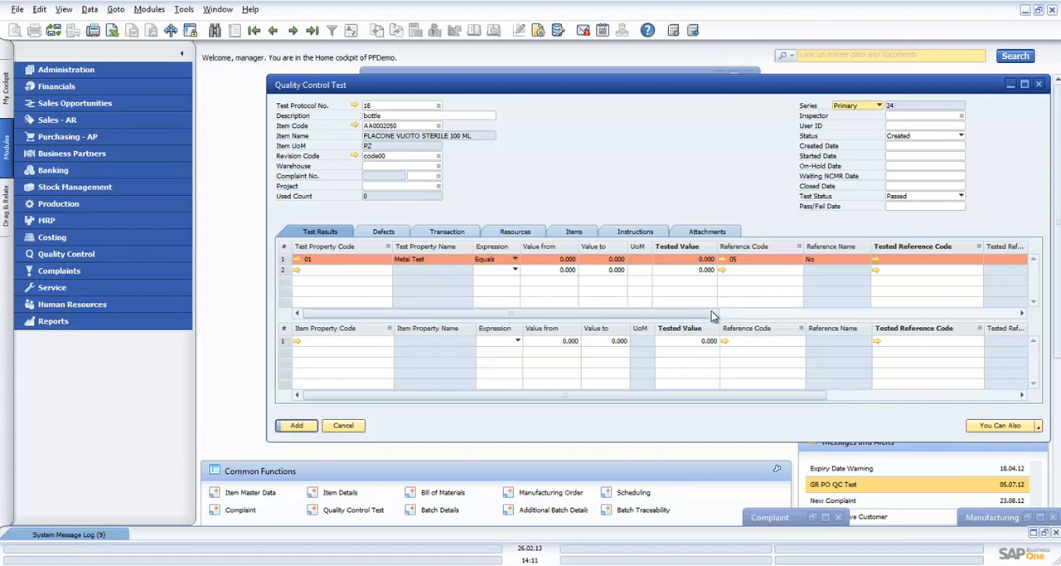
pyautogui.moveTo(706, 314); pyautogui.dragTo(785, 318)
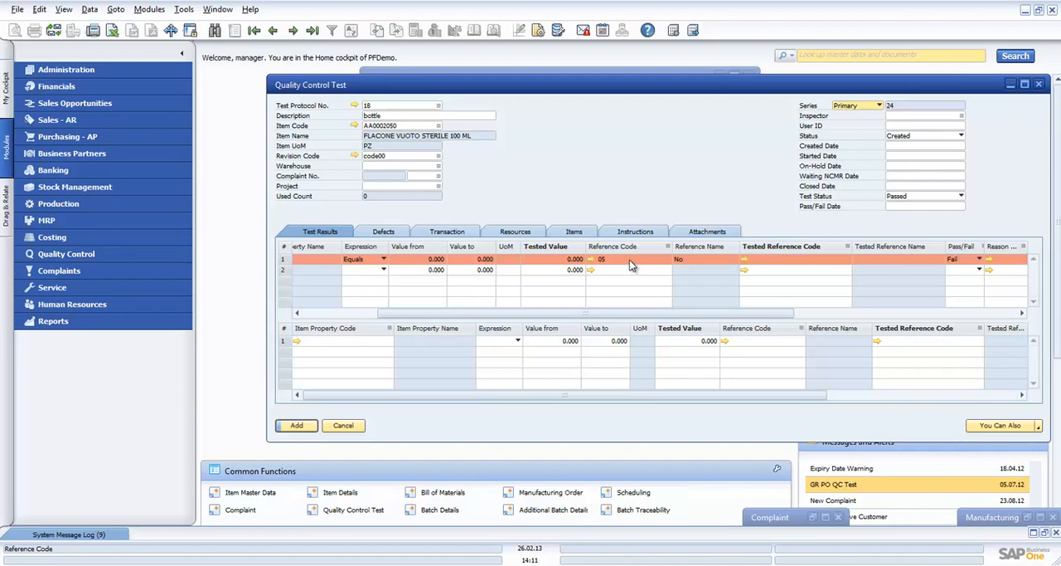
pyautogui.click(840, 260)
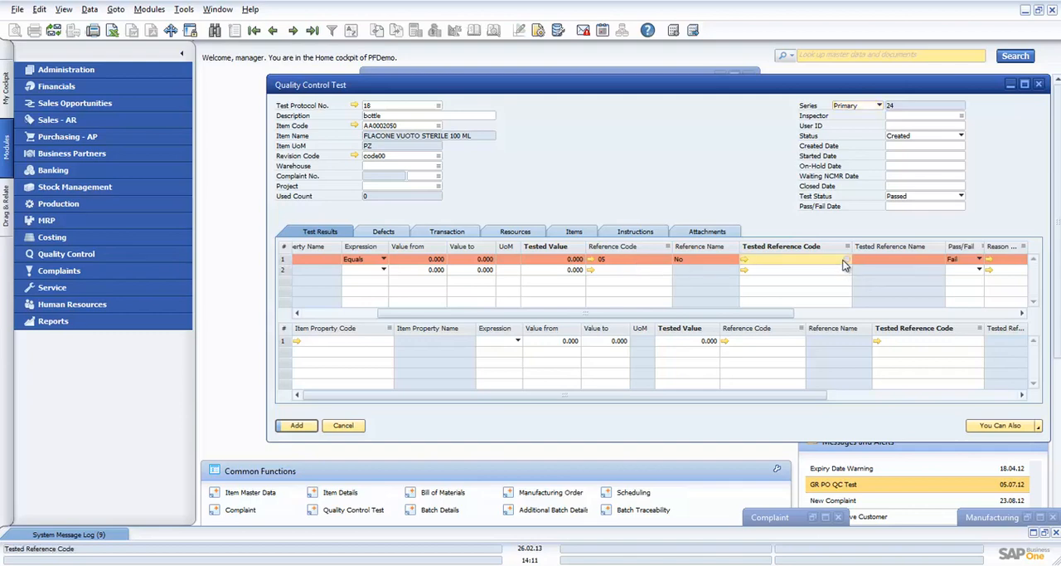
# - Assign the first listed inspector to the test and set the created date to 26.02.13
pyautogui.click(960, 116)
pyautogui.click(961, 117)
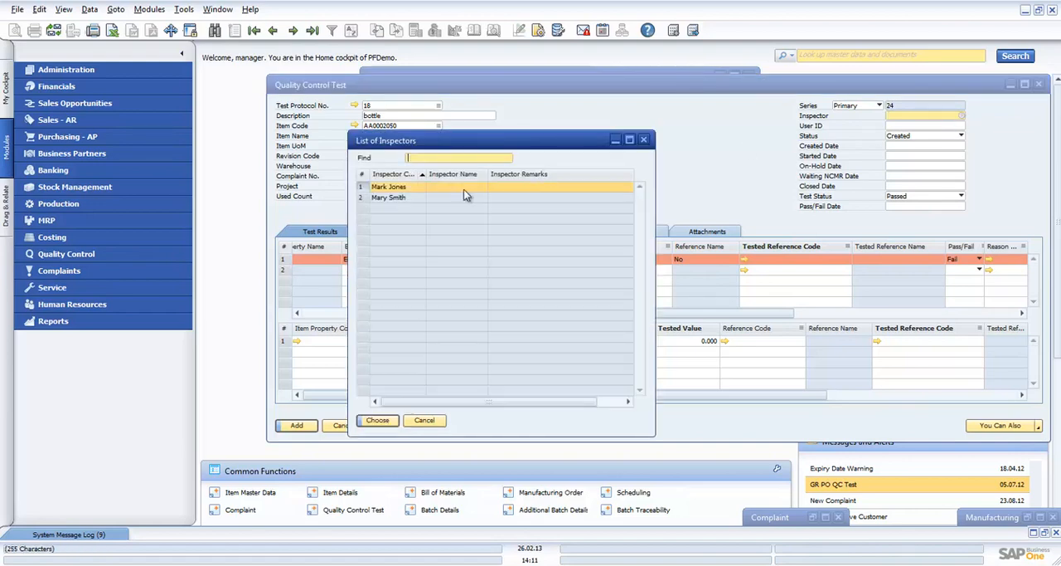
pyautogui.click(391, 422)
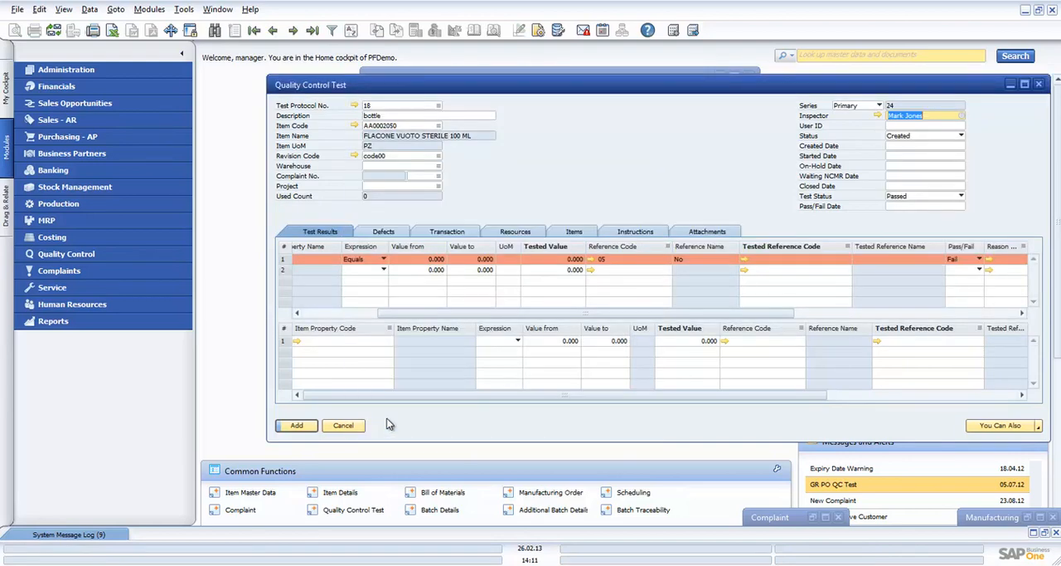
pyautogui.click(945, 146)
pyautogui.write('t')
pyautogui.press('Tab')
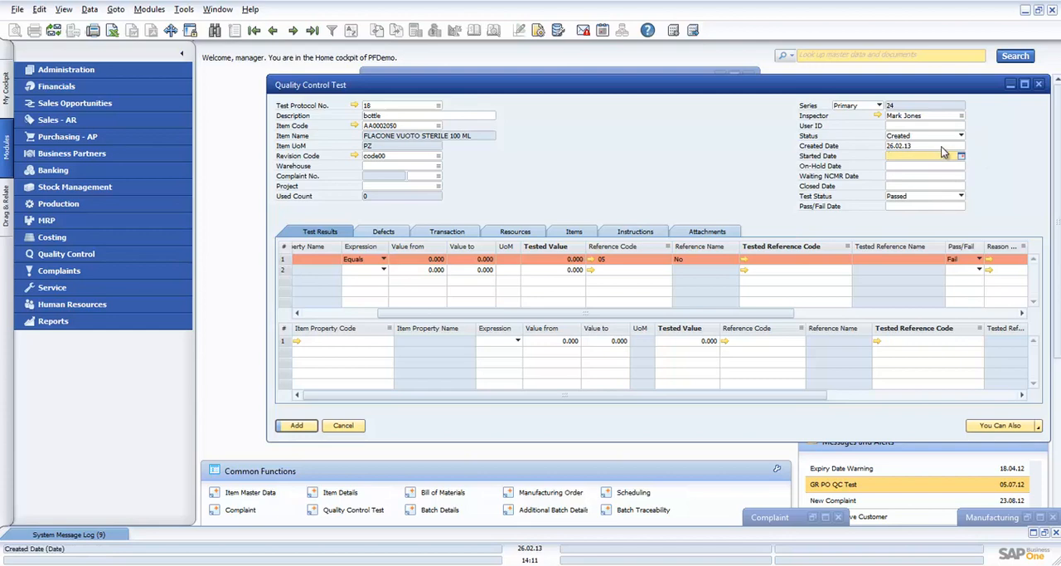
# - Set the test's status to Started with a started date of 26.02.13, and add the test
pyautogui.click(963, 135)
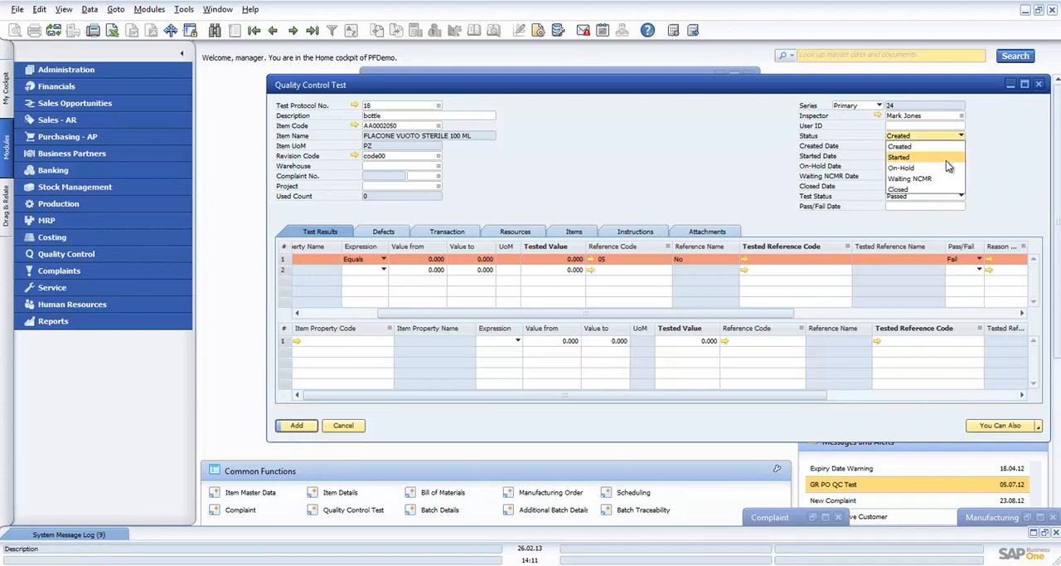
pyautogui.click(946, 158)
pyautogui.click(929, 158)
pyautogui.write('t')
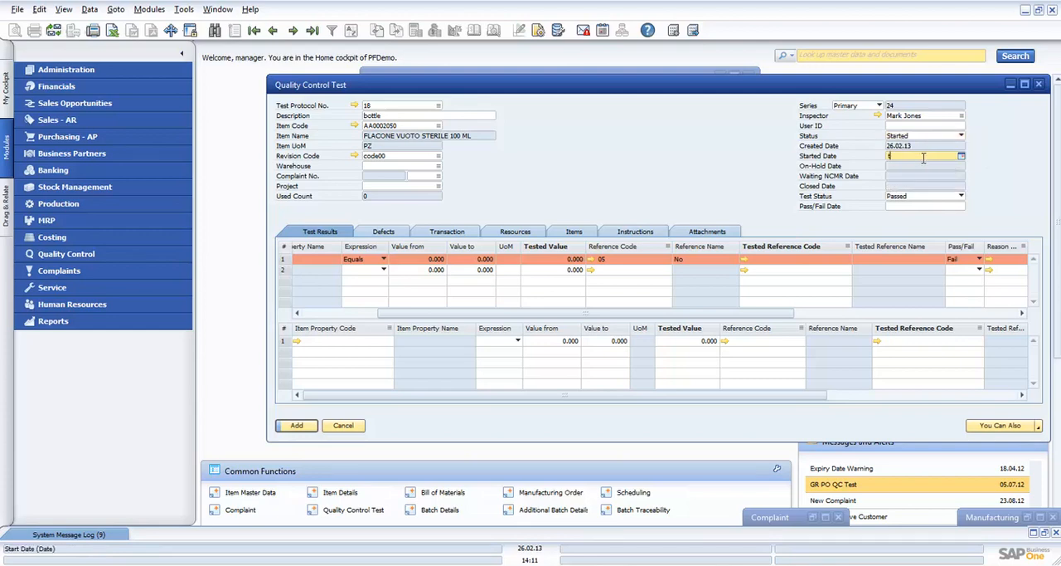
pyautogui.press('Tab')
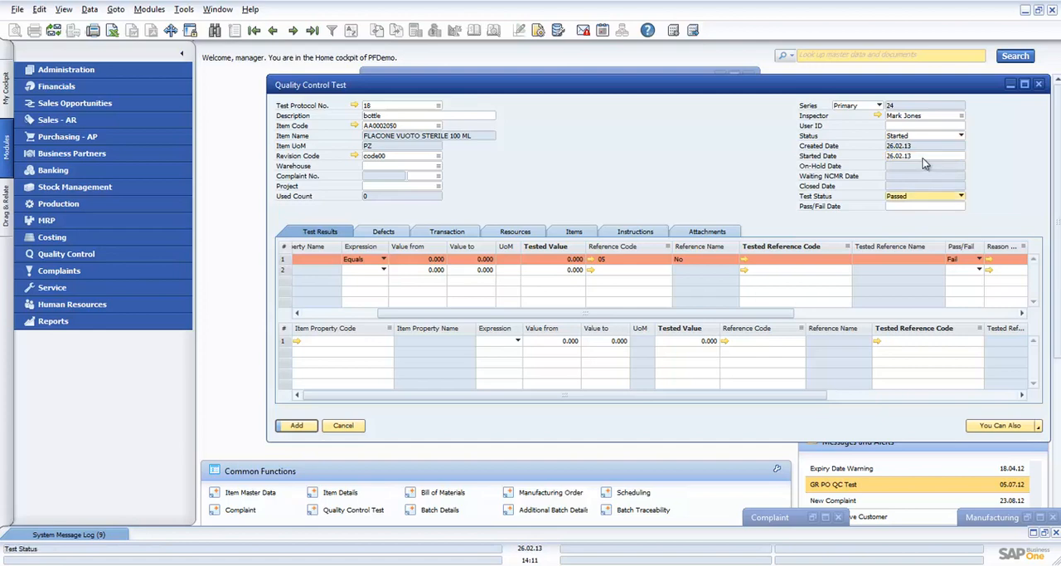
pyautogui.click(300, 425)
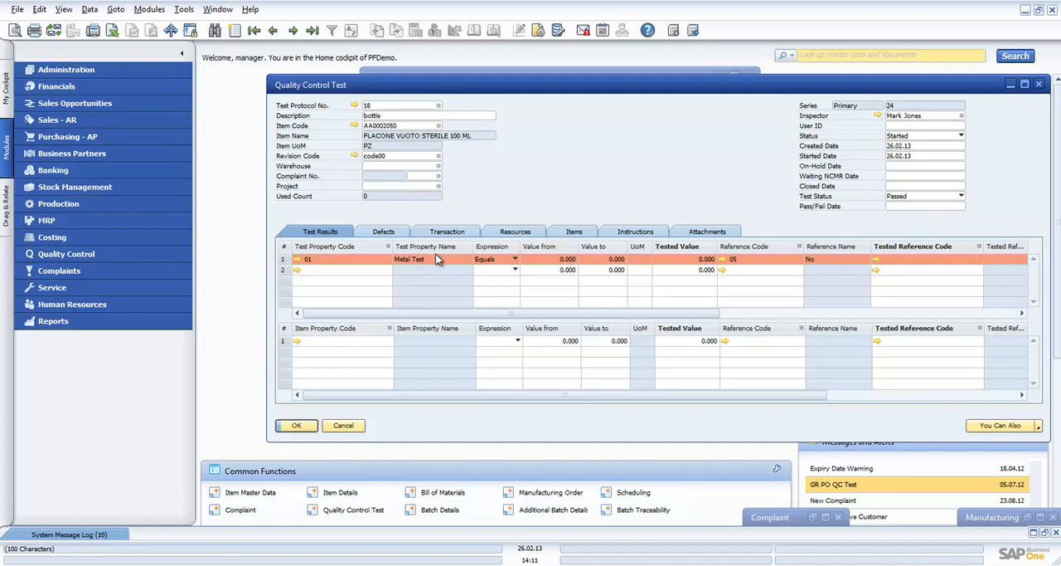
# - Review the test's resources, items and transaction details, and compare the linked document with the goods receipt PO behind it
pyautogui.click(533, 236)
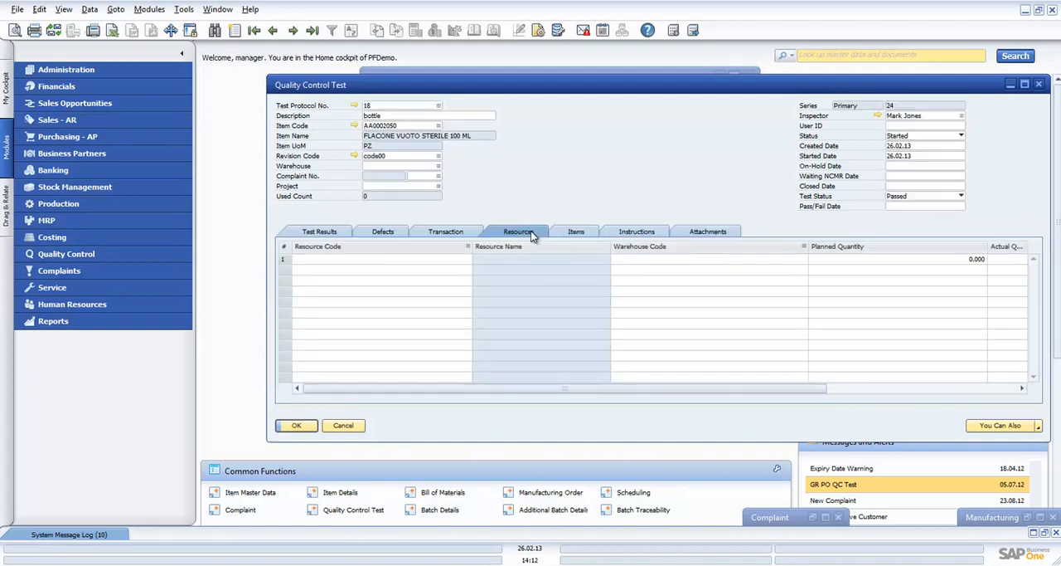
pyautogui.click(574, 235)
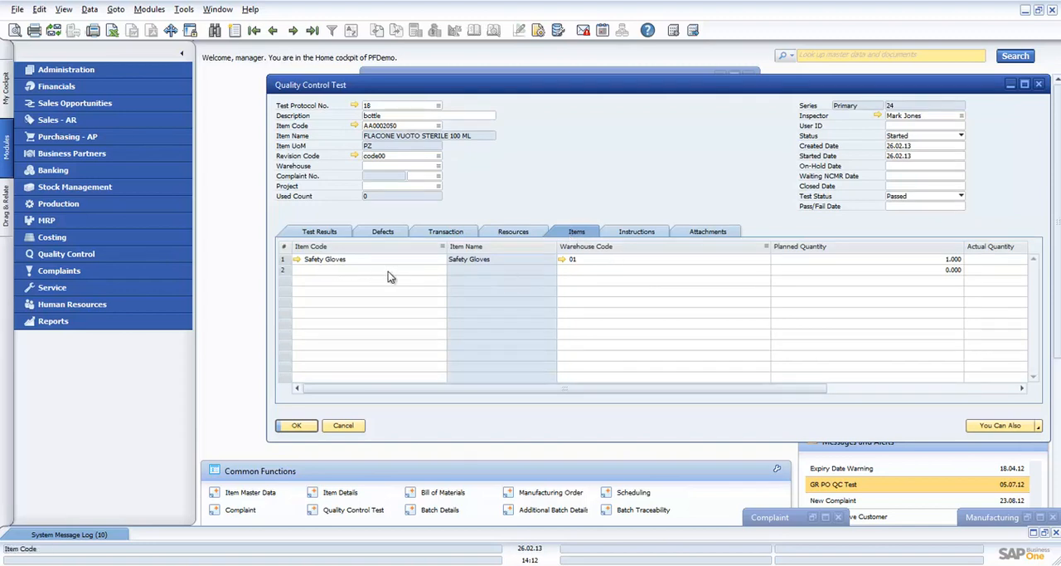
pyautogui.click(454, 235)
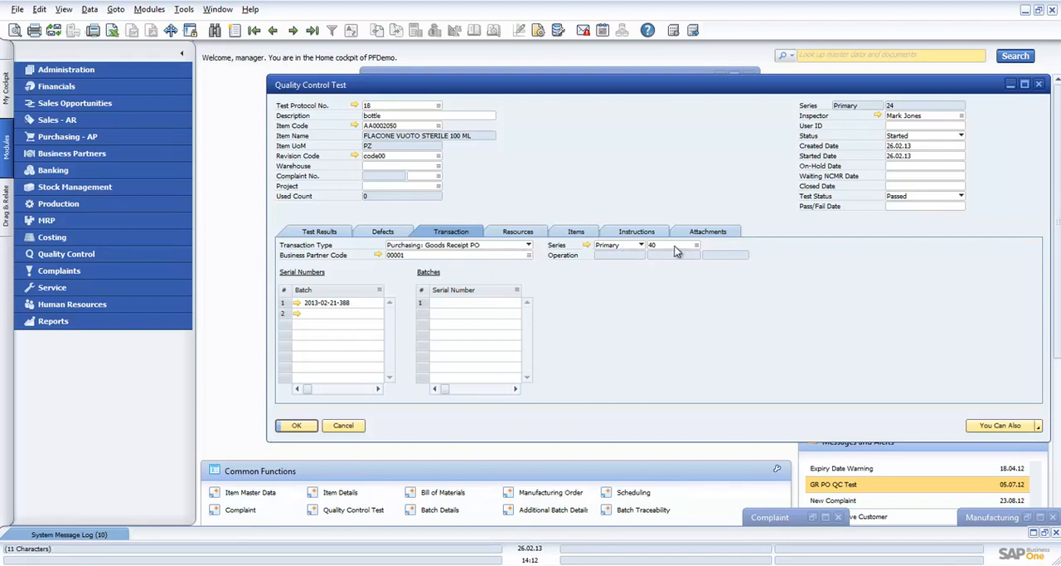
pyautogui.moveTo(804, 85); pyautogui.dragTo(784, 187)
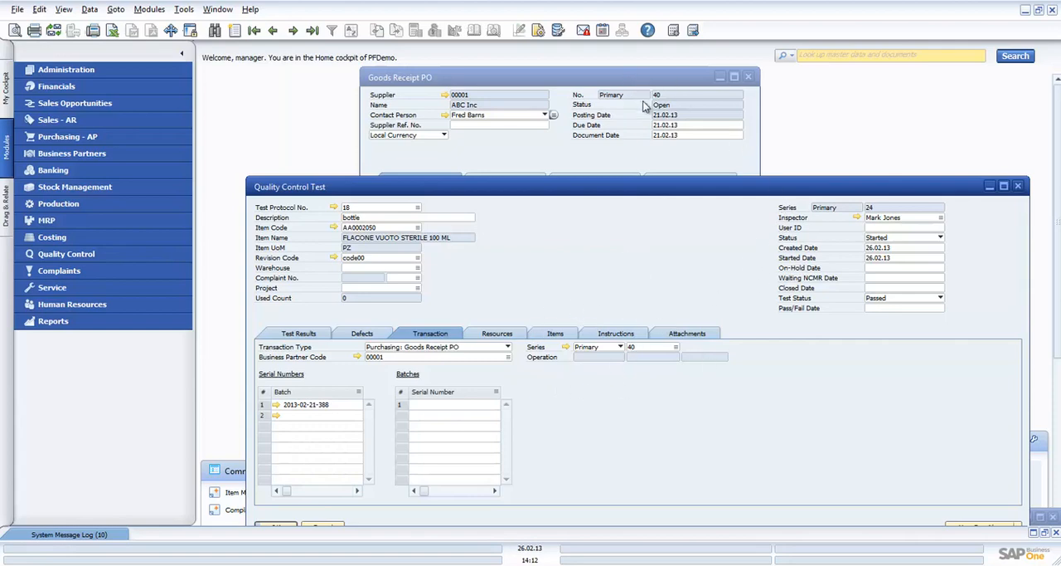
pyautogui.moveTo(690, 194); pyautogui.dragTo(720, 107)
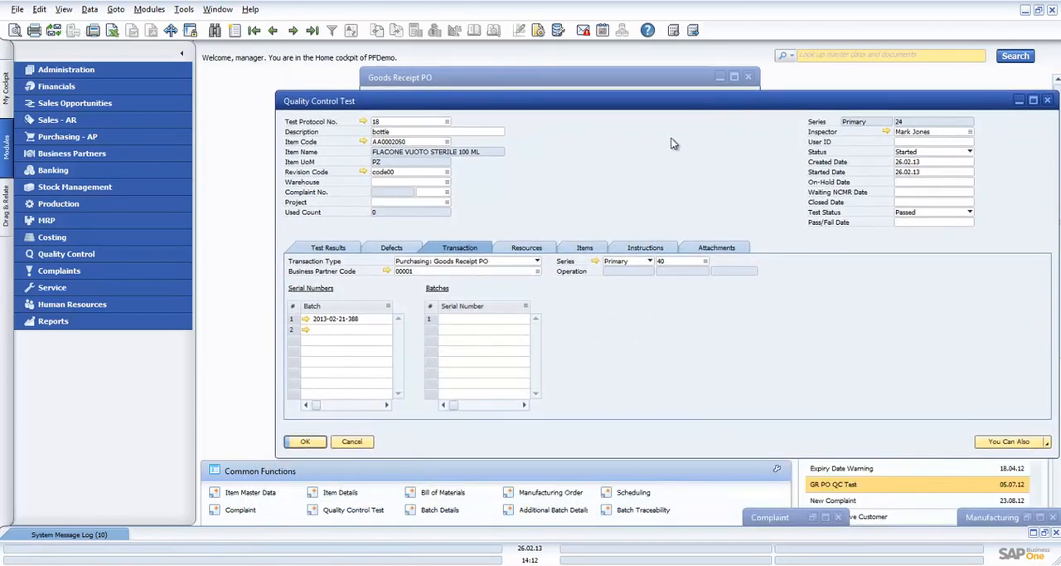
# - Record tested reference code 05 (No) for the Metal Test result and mark it as Pass
pyautogui.click(335, 248)
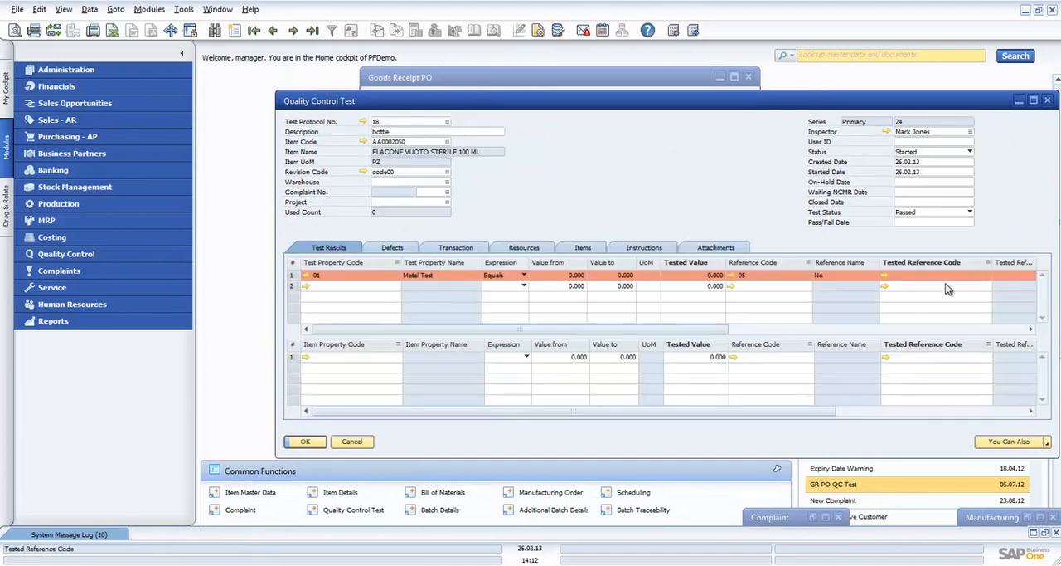
pyautogui.moveTo(703, 329); pyautogui.dragTo(803, 329)
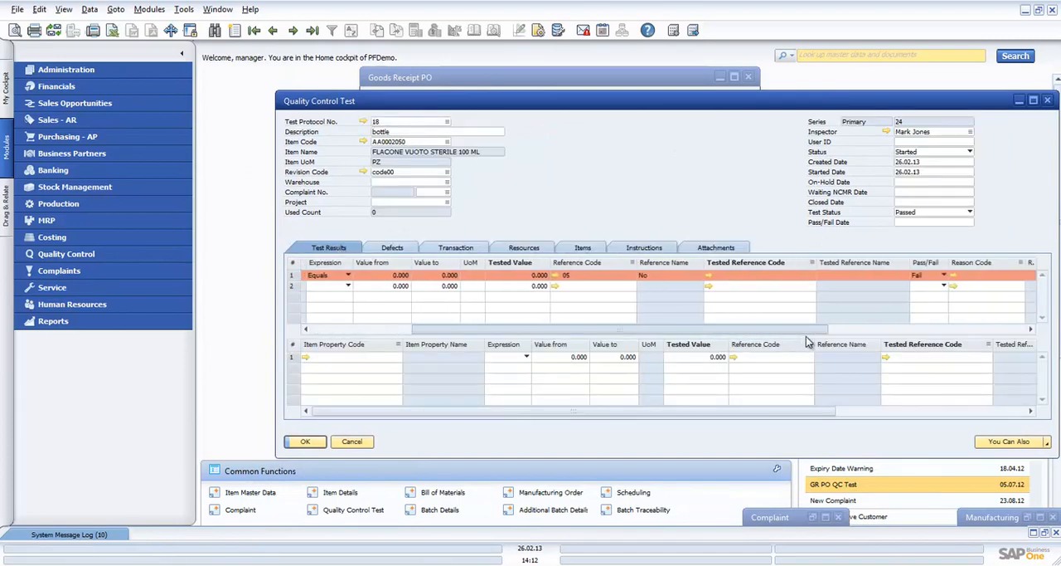
pyautogui.click(790, 276)
pyautogui.click(812, 275)
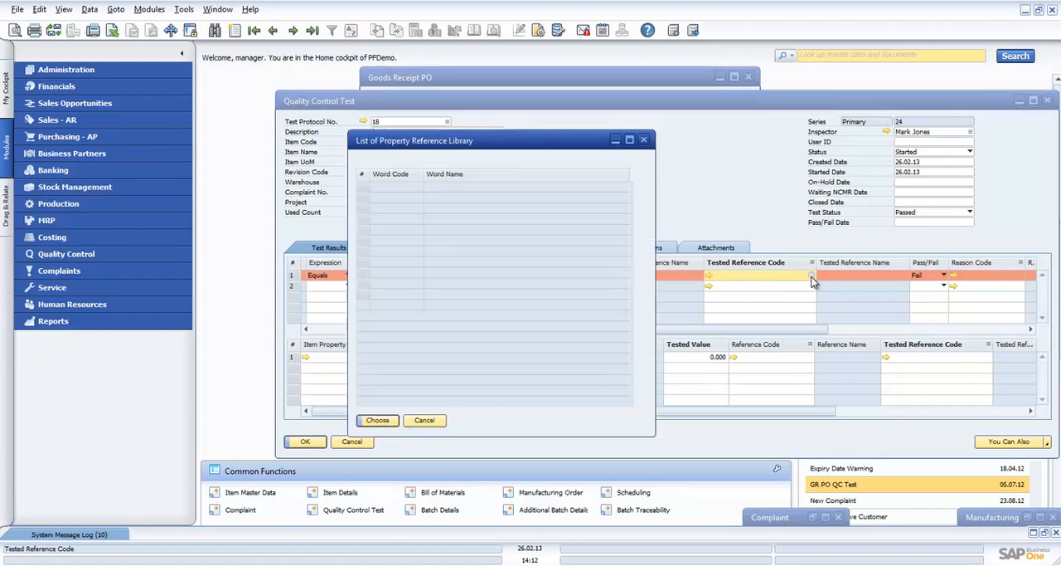
pyautogui.click(373, 198)
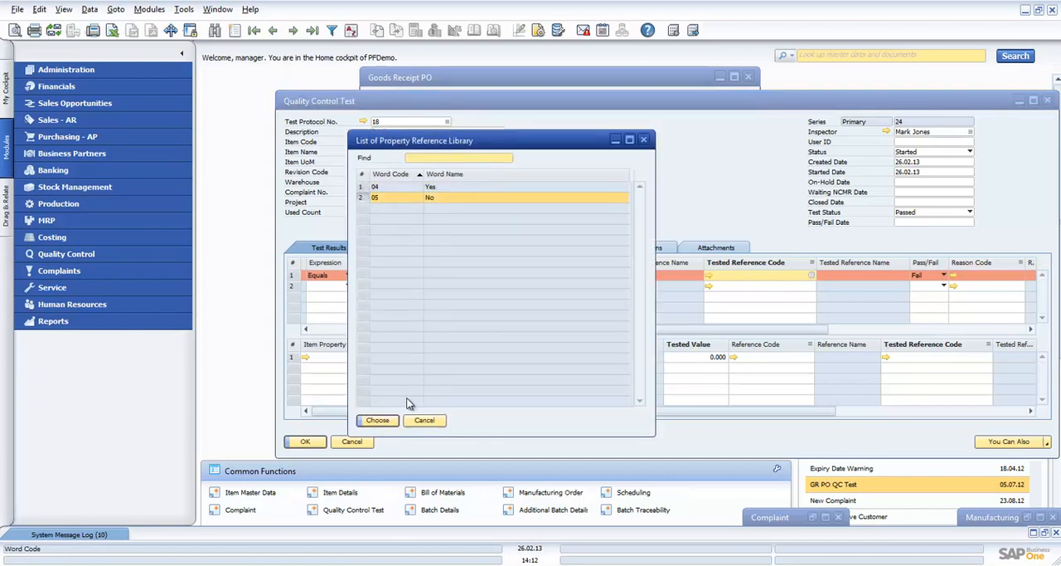
pyautogui.click(376, 420)
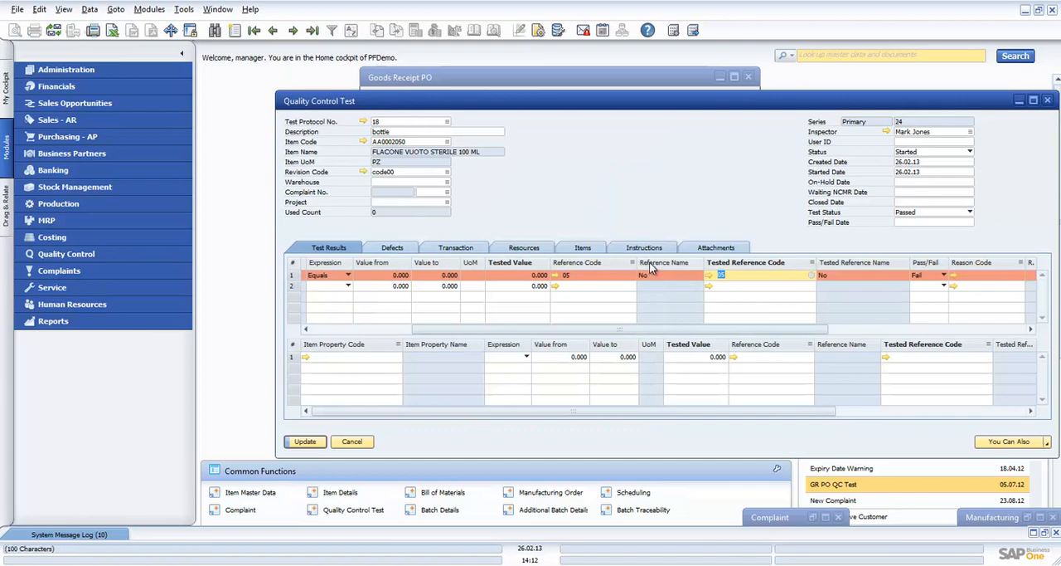
pyautogui.click(944, 285)
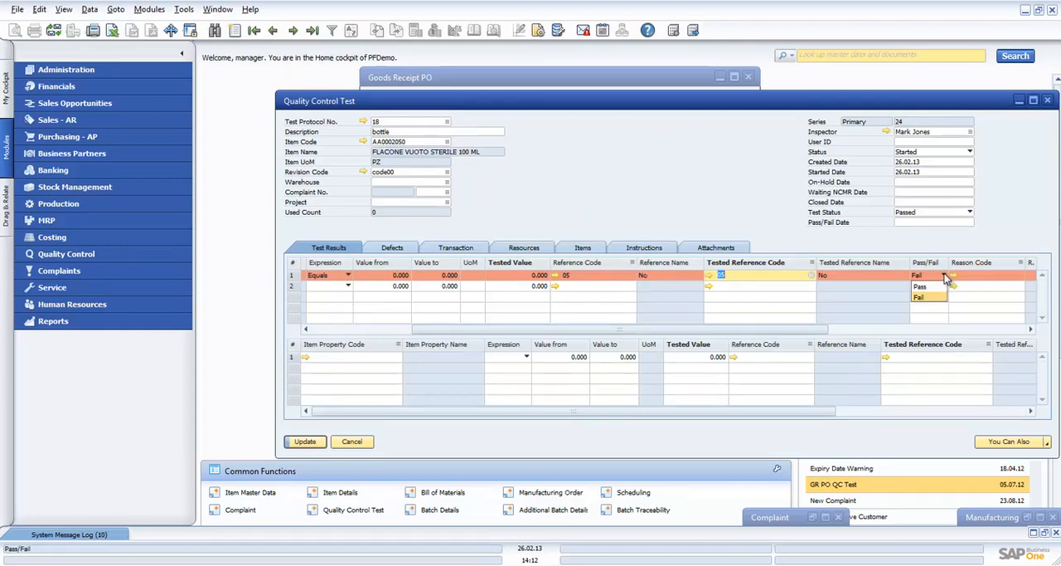
pyautogui.click(930, 287)
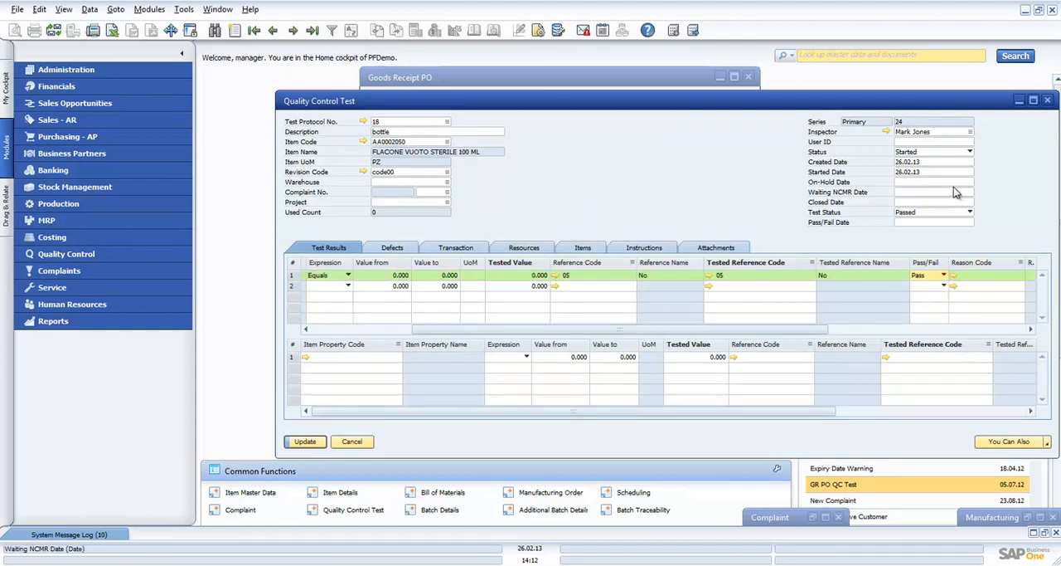
# - Set the test's status to Closed with closed and pass/fail dates of 26.02.13, and update the record
pyautogui.click(970, 152)
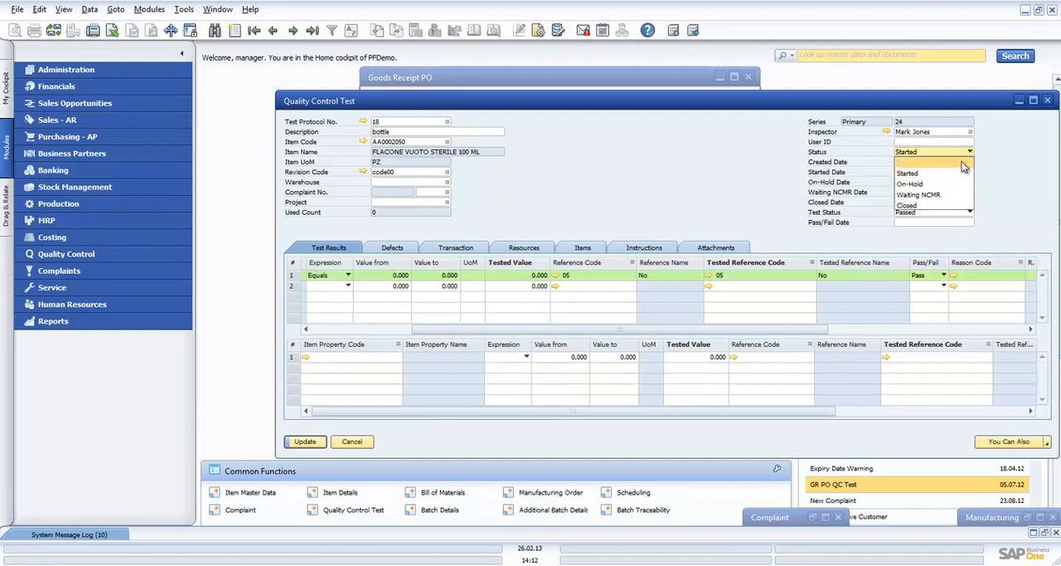
pyautogui.click(947, 206)
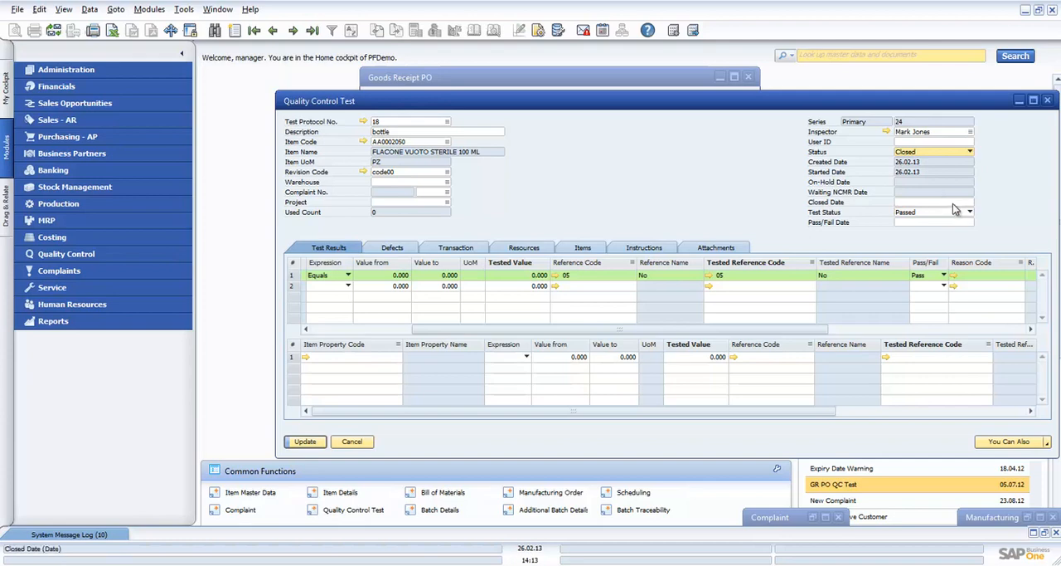
pyautogui.click(954, 202)
pyautogui.click(952, 212)
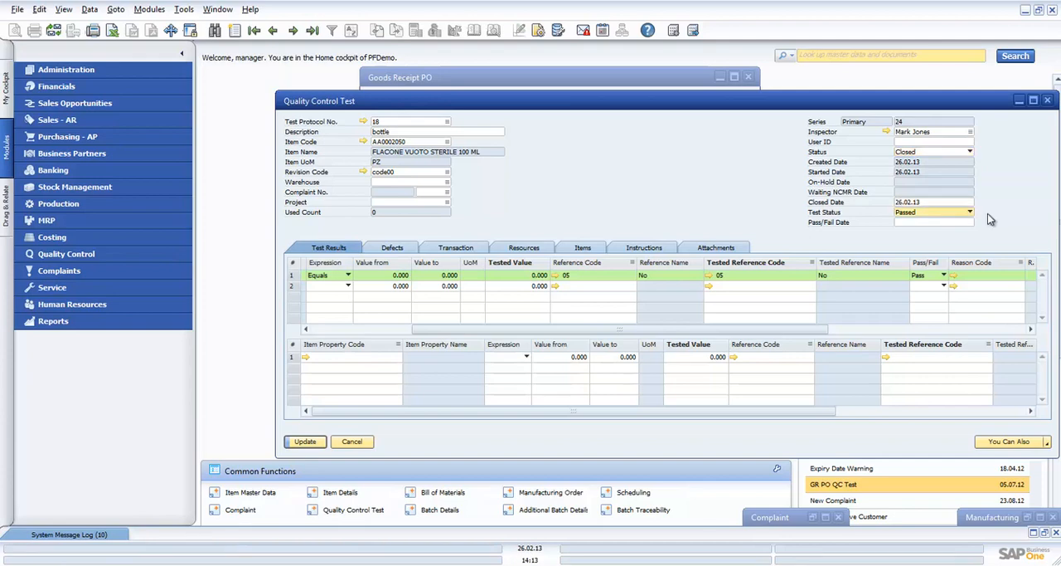
pyautogui.click(954, 223)
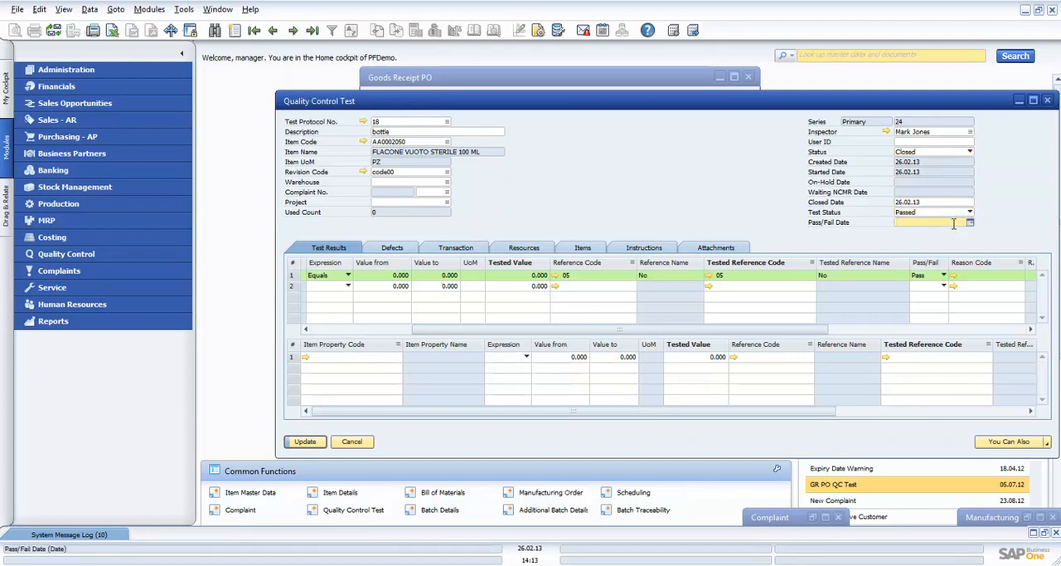
pyautogui.press('Tab')
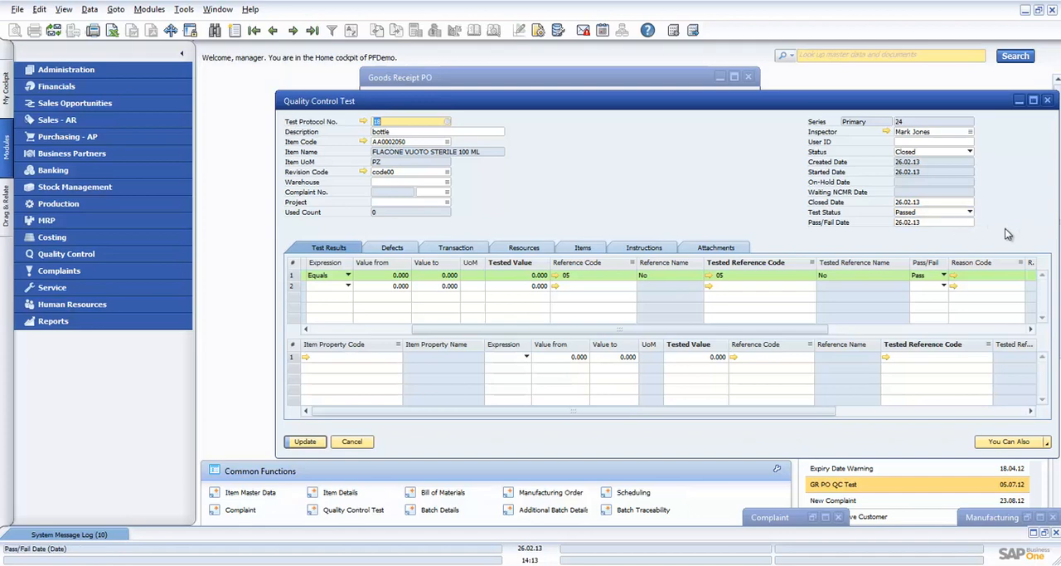
pyautogui.click(312, 443)
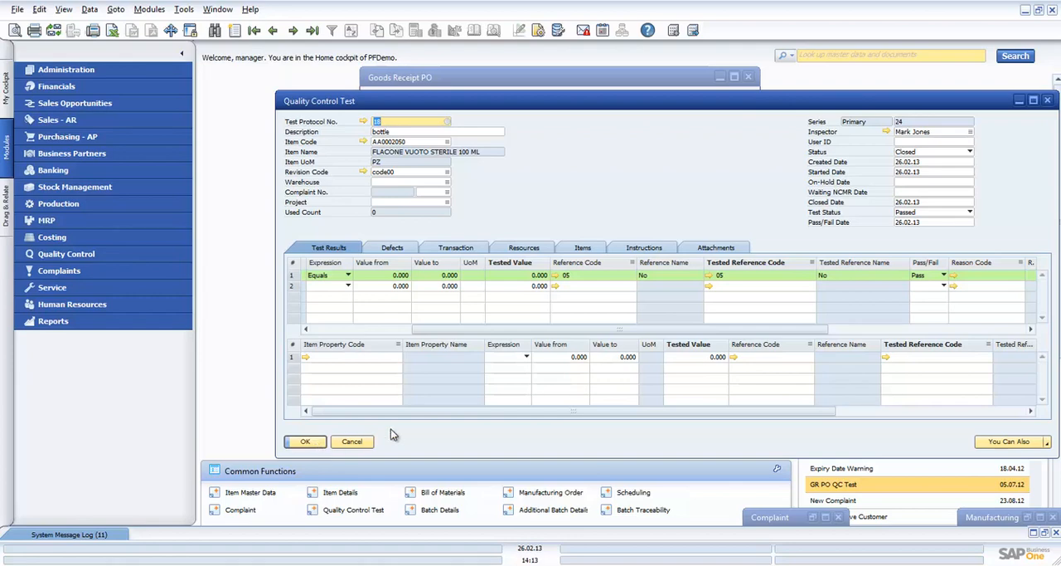
# - Close the quality control test and the goods receipt PO
pyautogui.click(351, 441)
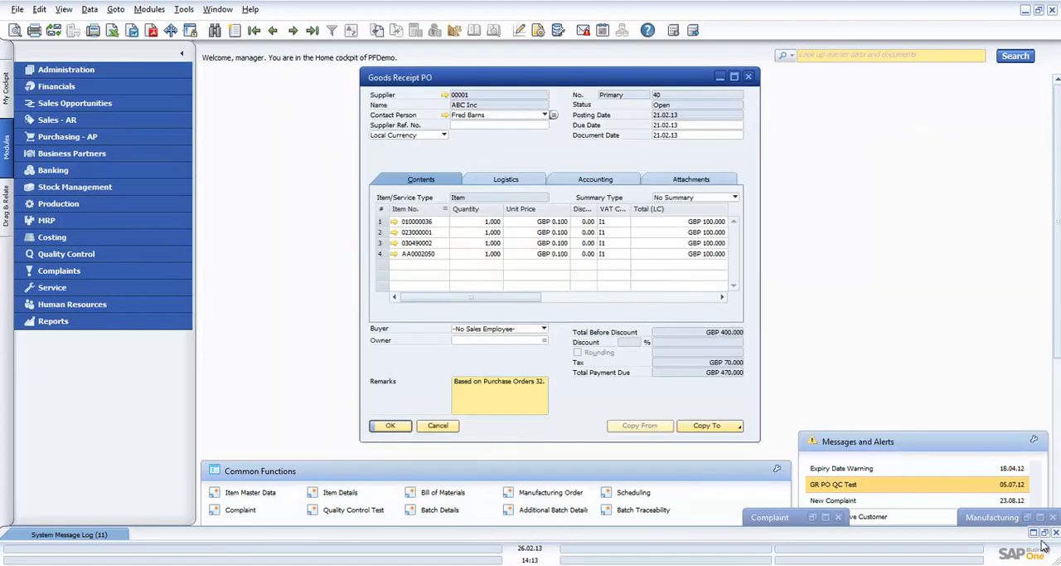
pyautogui.click(438, 425)
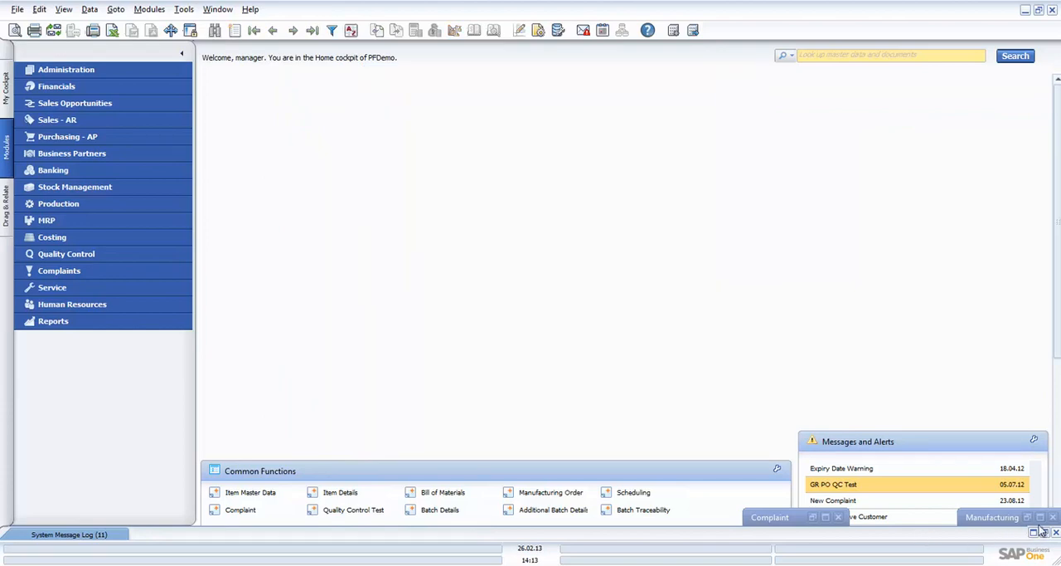
# - Open the Recipe-02 manufacturing order and generate a quality control test from it using test protocol 10, QC Post Packing
pyautogui.click(1040, 517)
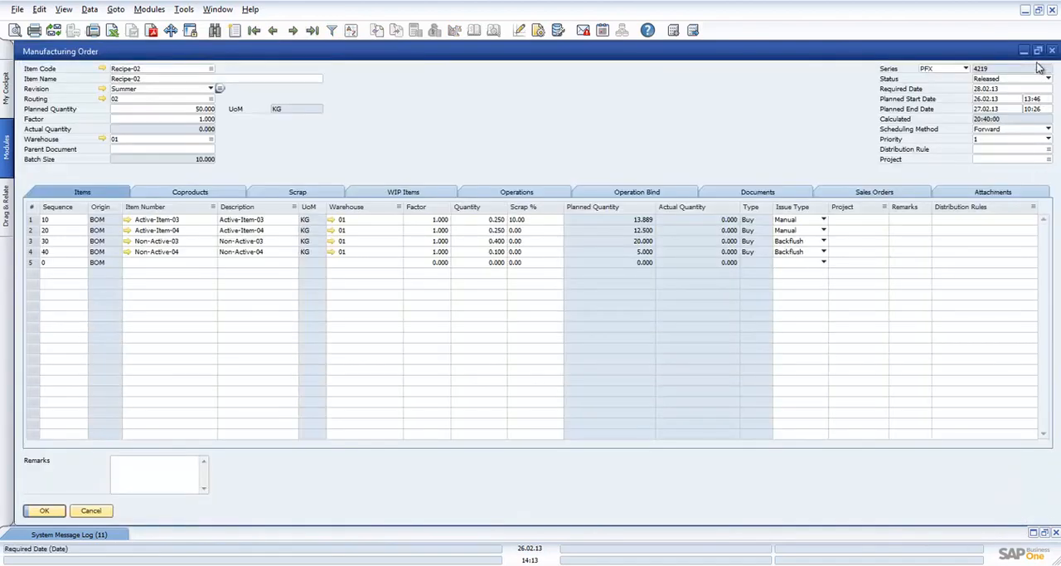
pyautogui.click(1038, 50)
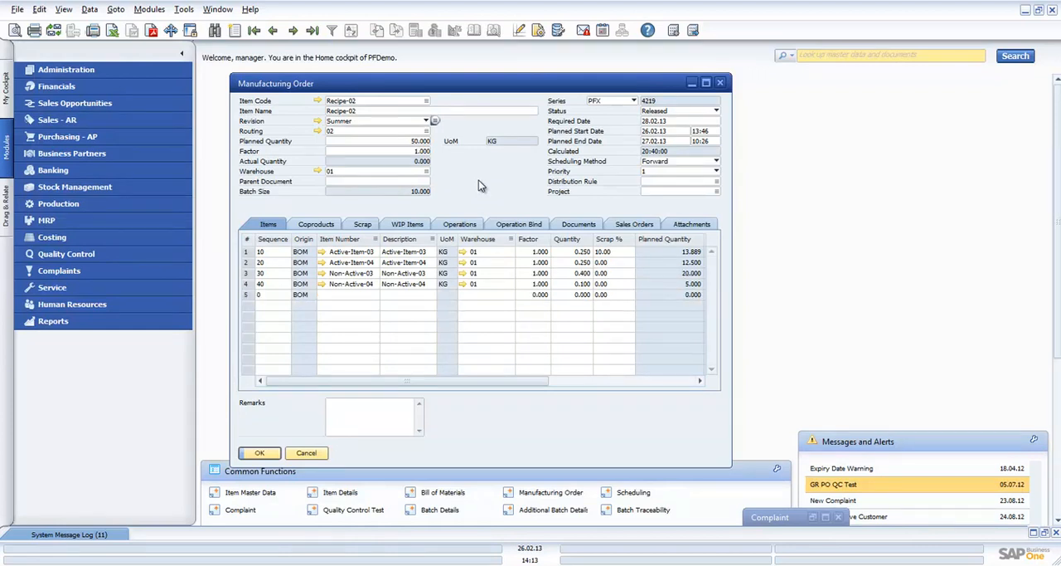
pyautogui.rightClick(481, 180)
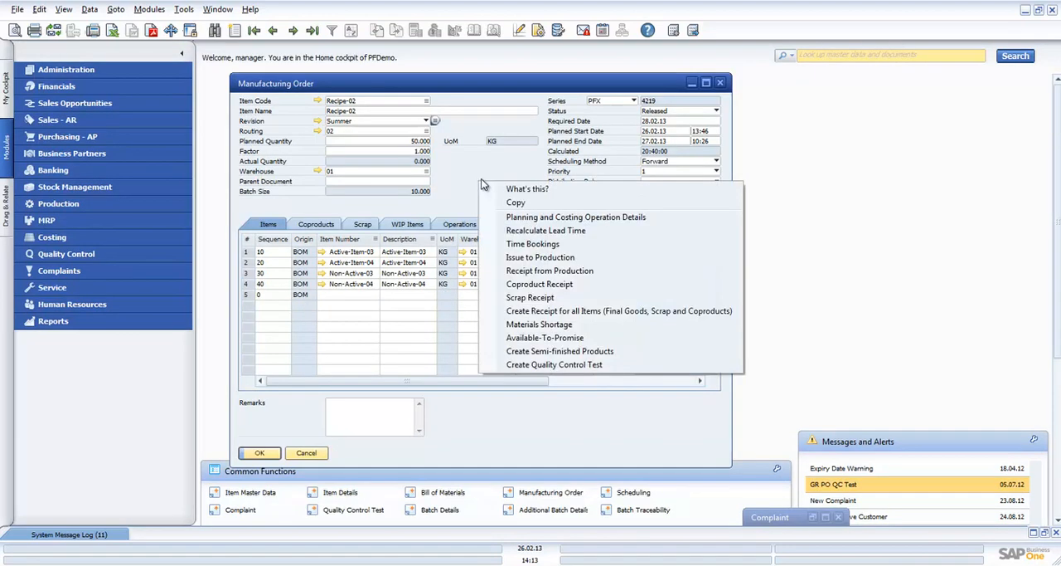
pyautogui.click(586, 366)
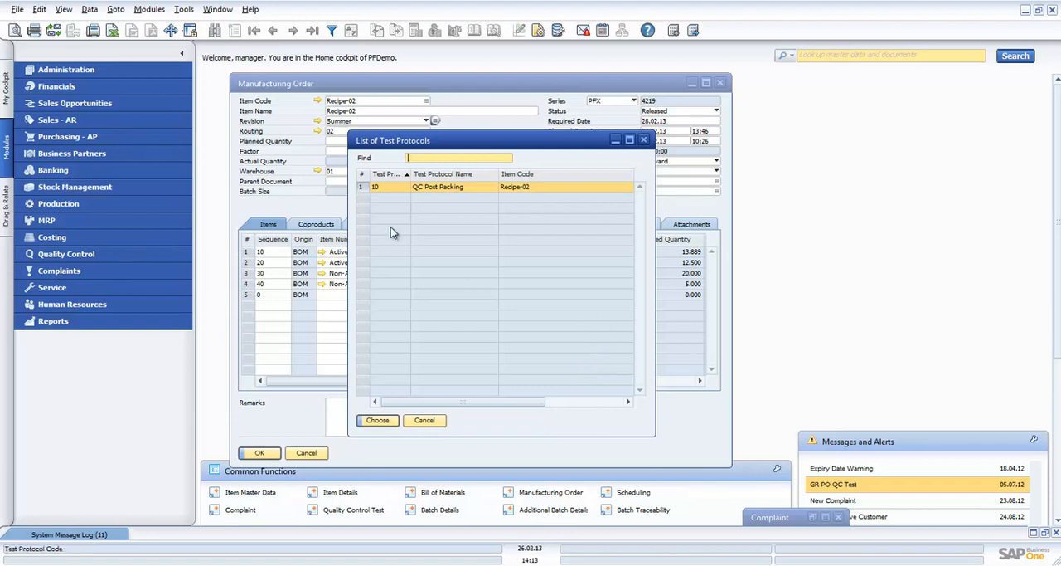
pyautogui.click(387, 420)
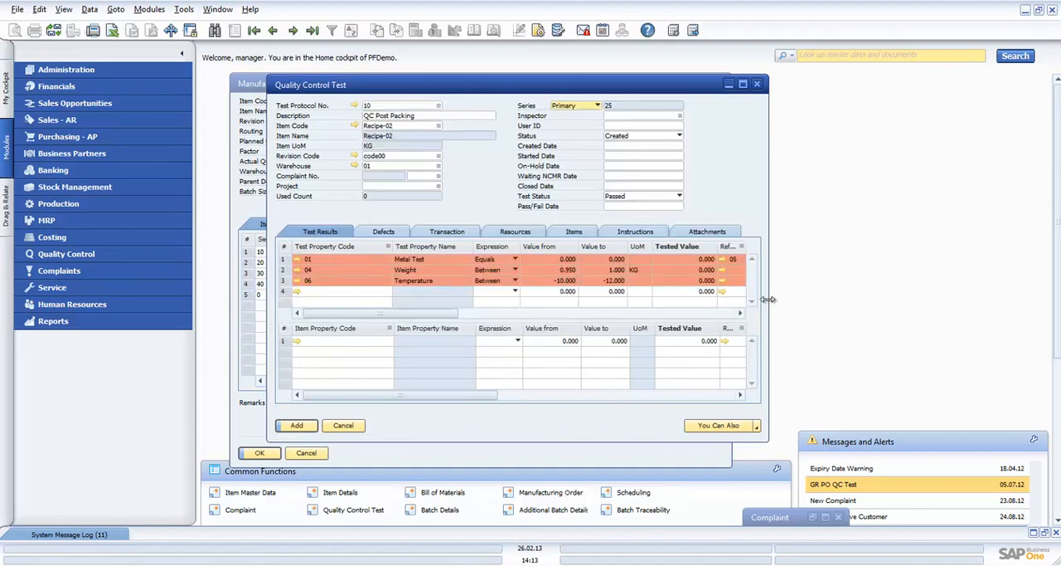
# - Review the new test's transaction details and test results, and close the test without adding it along with the manufacturing order
pyautogui.moveTo(768, 300); pyautogui.dragTo(1026, 299)
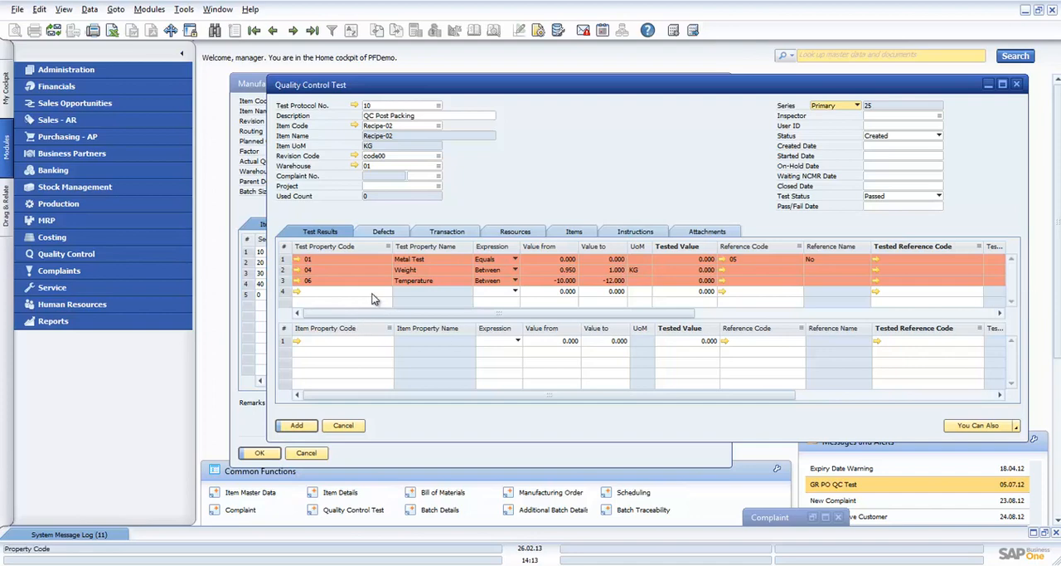
pyautogui.click(472, 234)
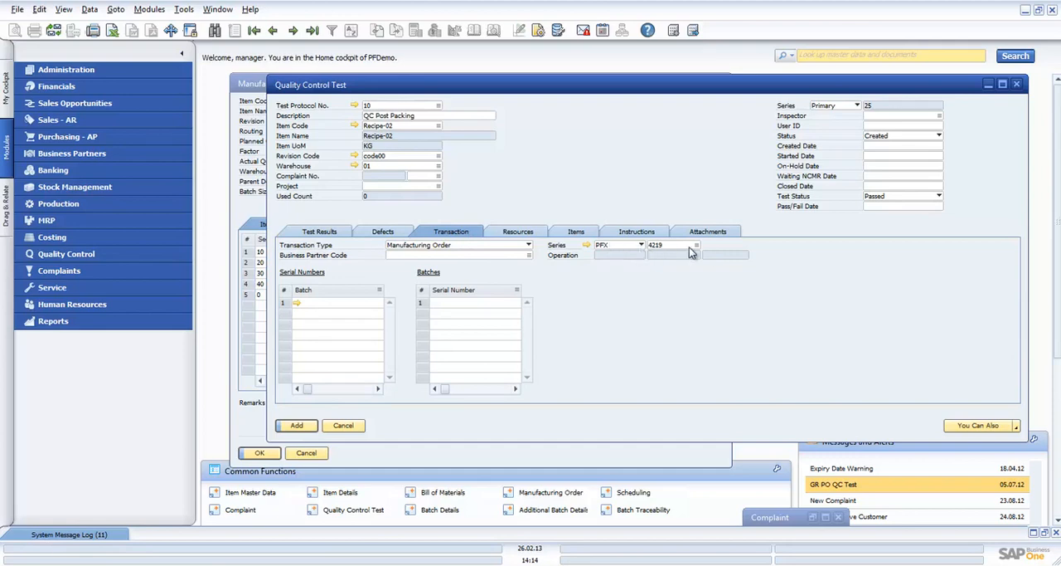
pyautogui.click(327, 234)
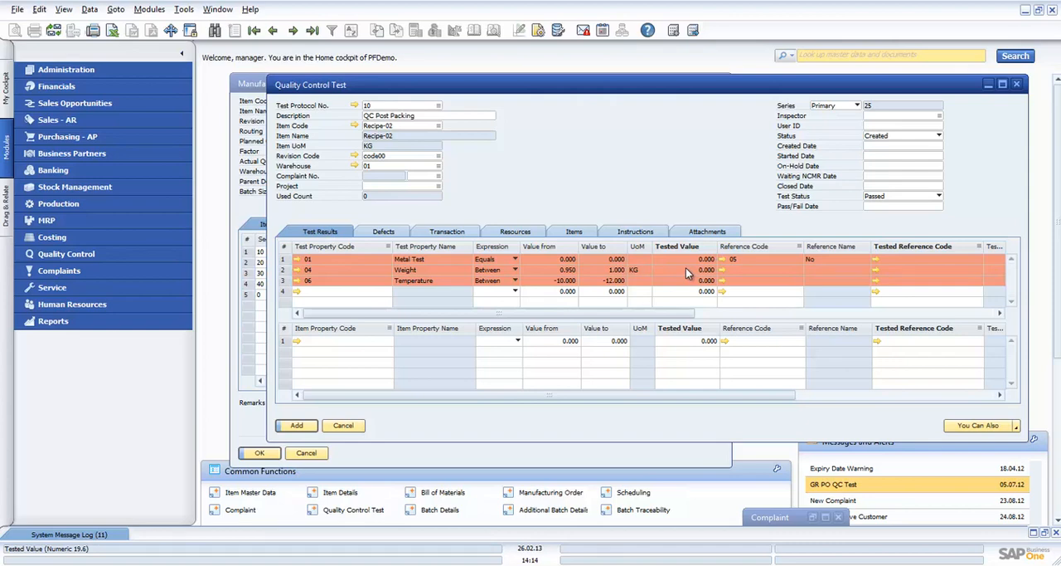
pyautogui.click(349, 426)
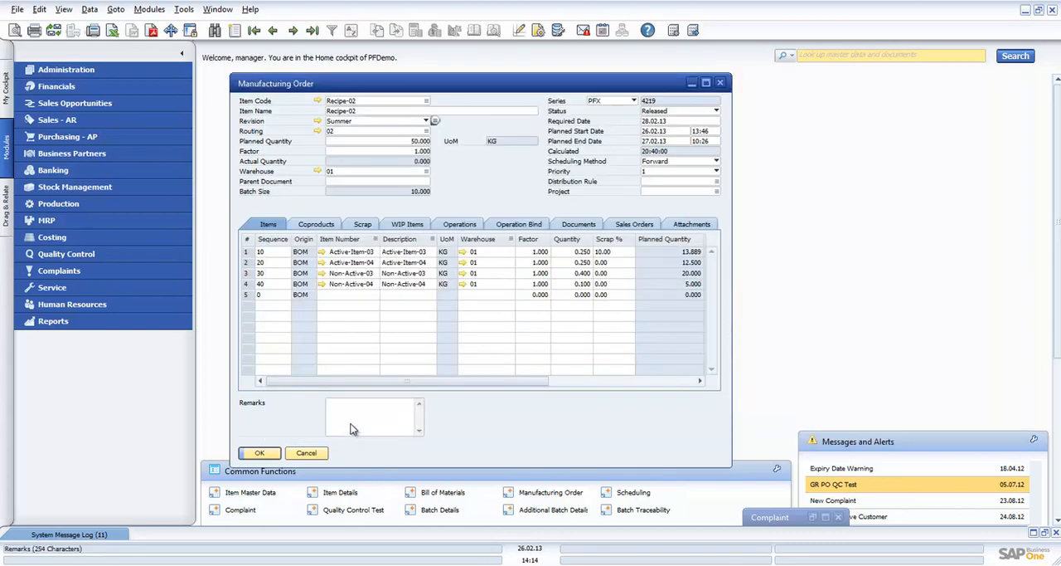
pyautogui.click(307, 452)
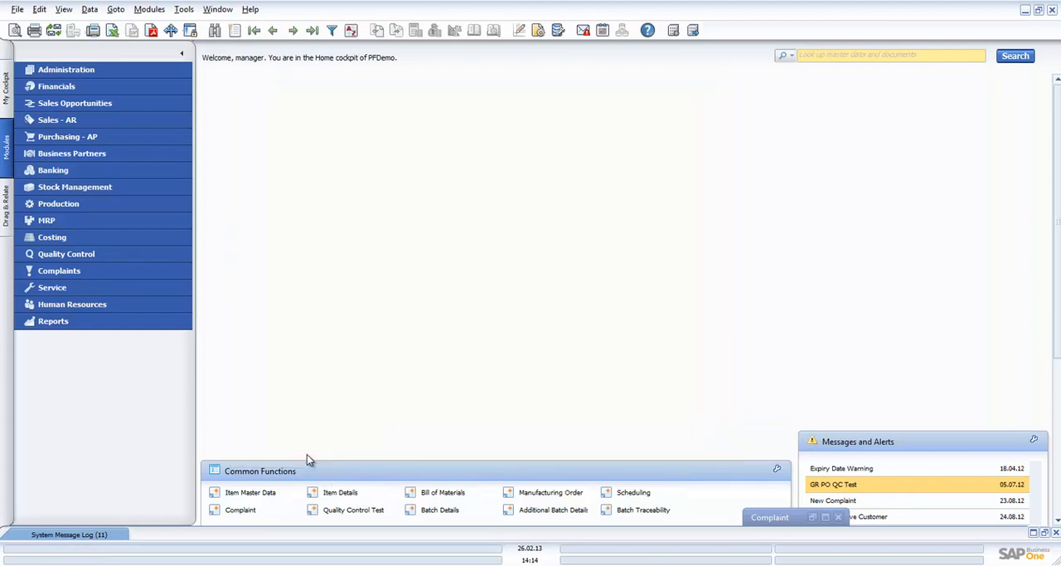
# - Open the supplier complaint for Active-Item-01, check its action details, and generate a quality control test from the complaint
pyautogui.click(825, 517)
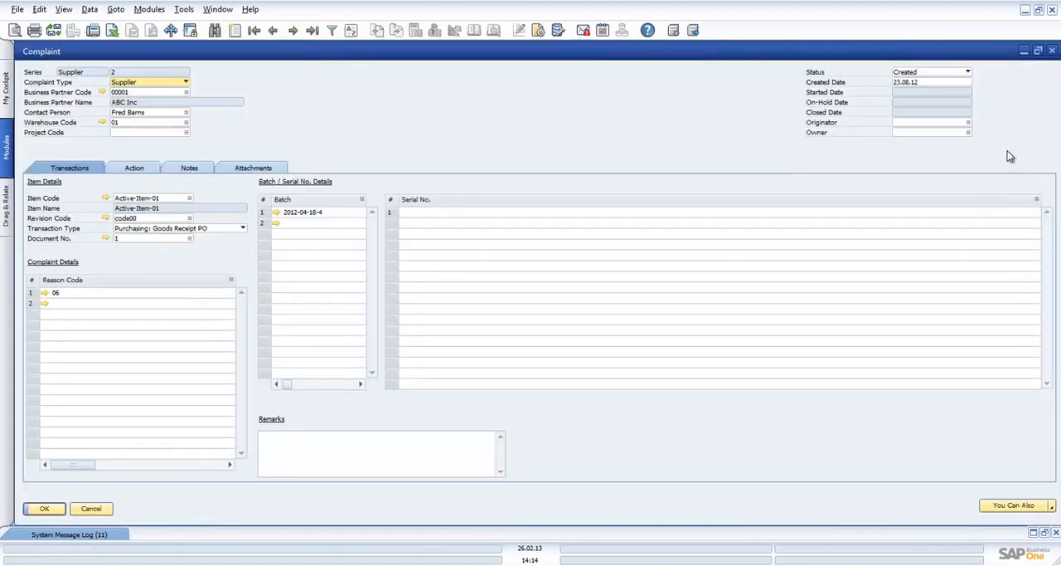
pyautogui.click(1037, 51)
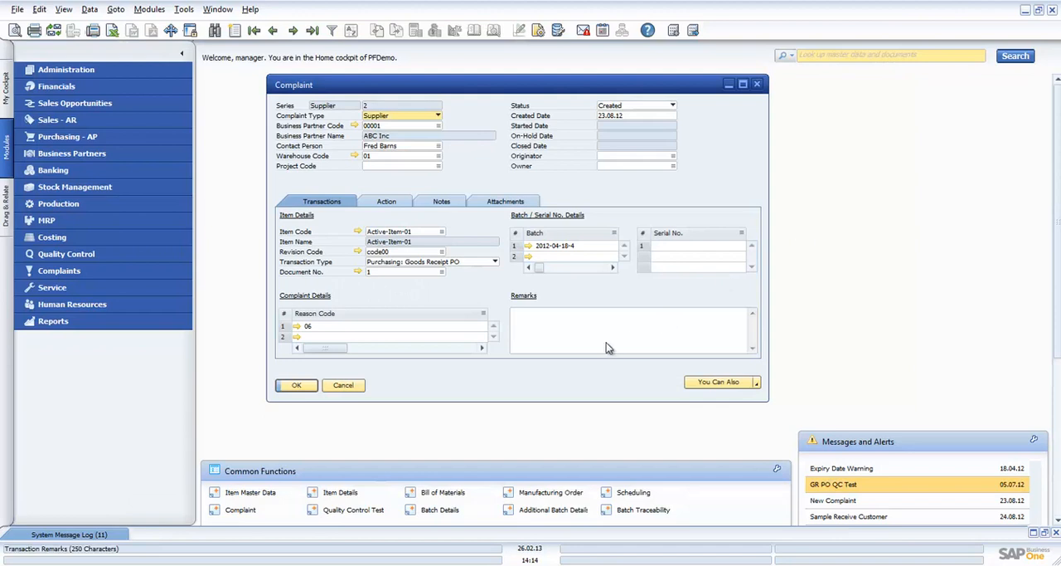
pyautogui.click(404, 205)
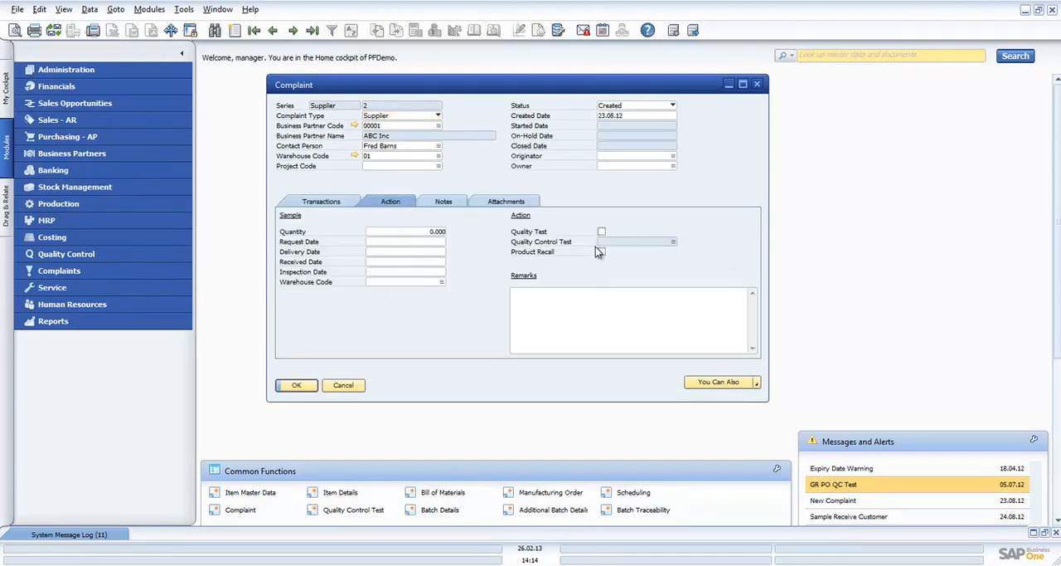
pyautogui.click(757, 384)
pyautogui.click(761, 396)
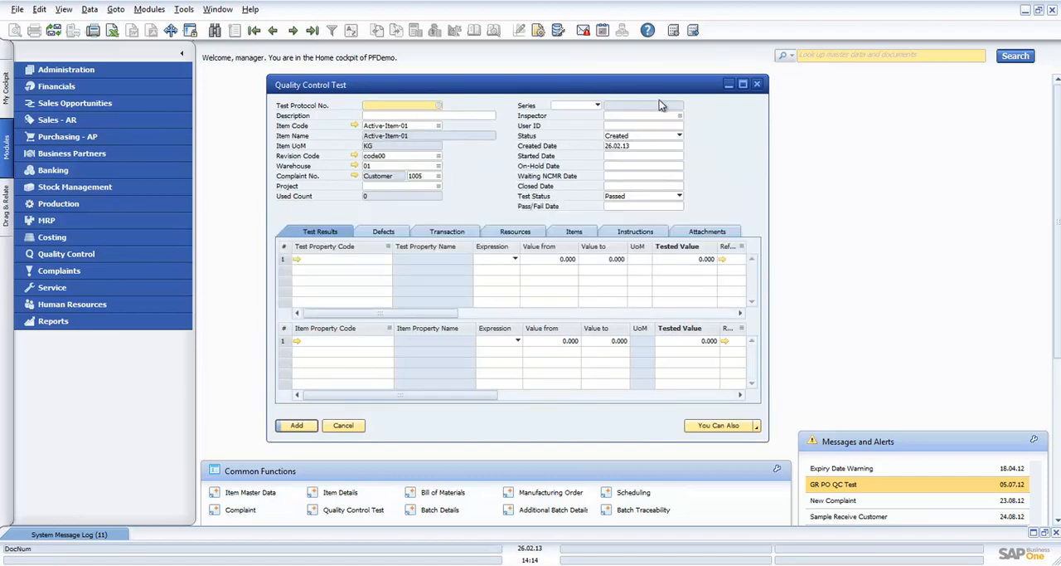
# - Arrange the quality control test and the complaint side by side and compare their transaction type, document and batch details
pyautogui.moveTo(657, 87); pyautogui.dragTo(881, 270)
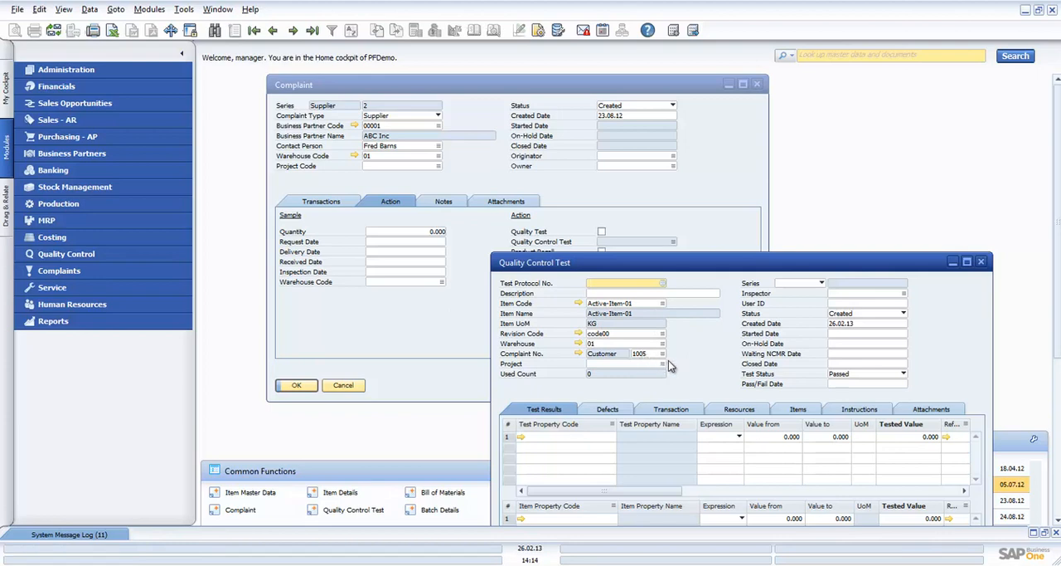
pyautogui.click(691, 410)
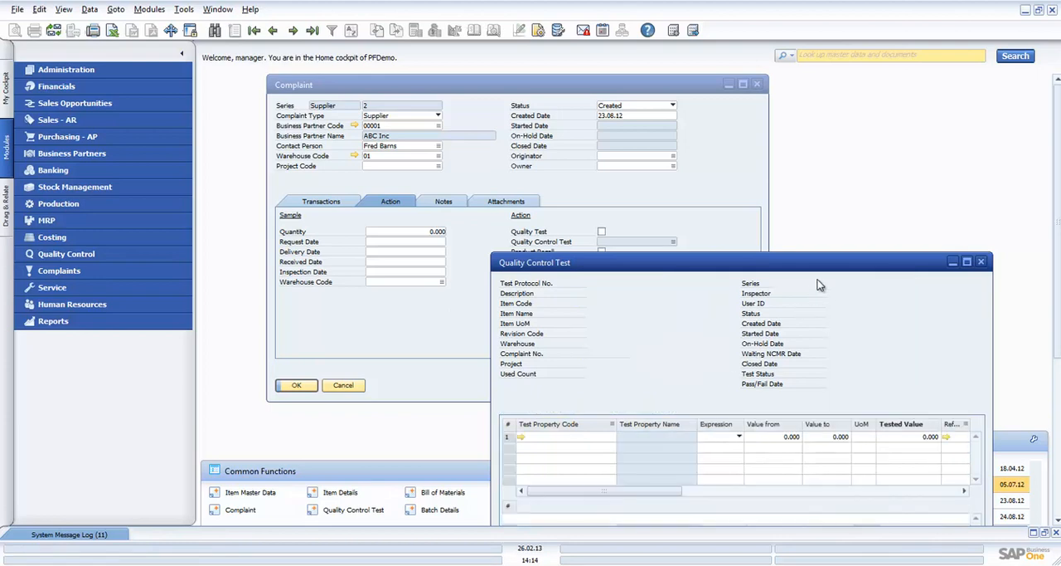
pyautogui.moveTo(829, 268); pyautogui.dragTo(845, 184)
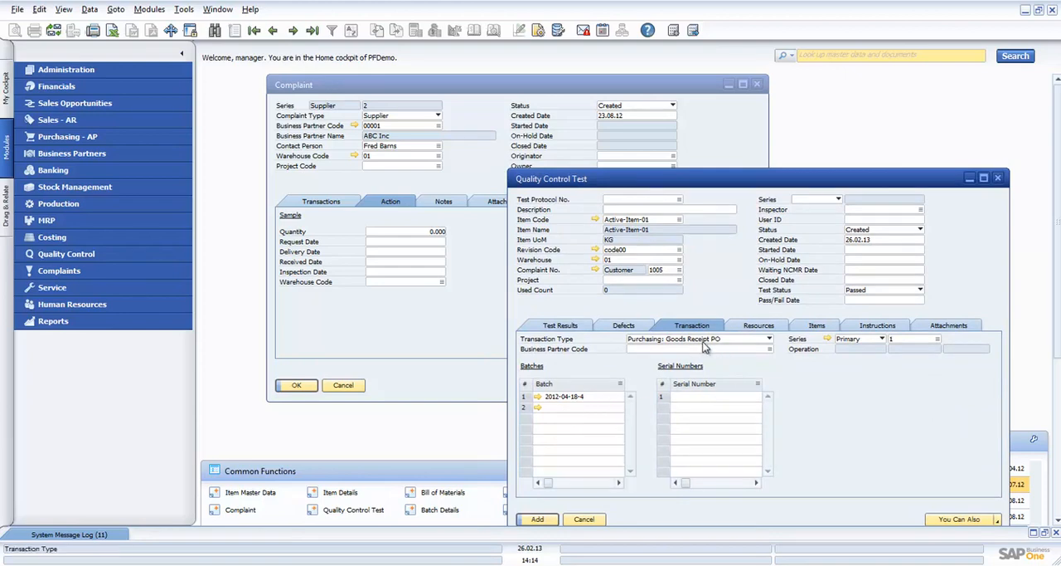
pyautogui.click(334, 203)
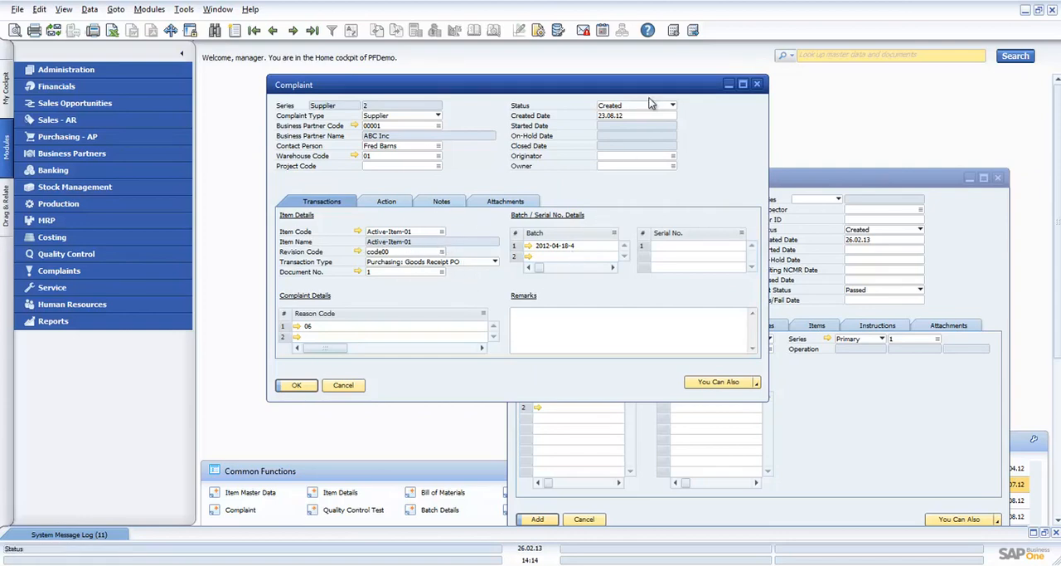
pyautogui.moveTo(650, 79); pyautogui.dragTo(395, 63)
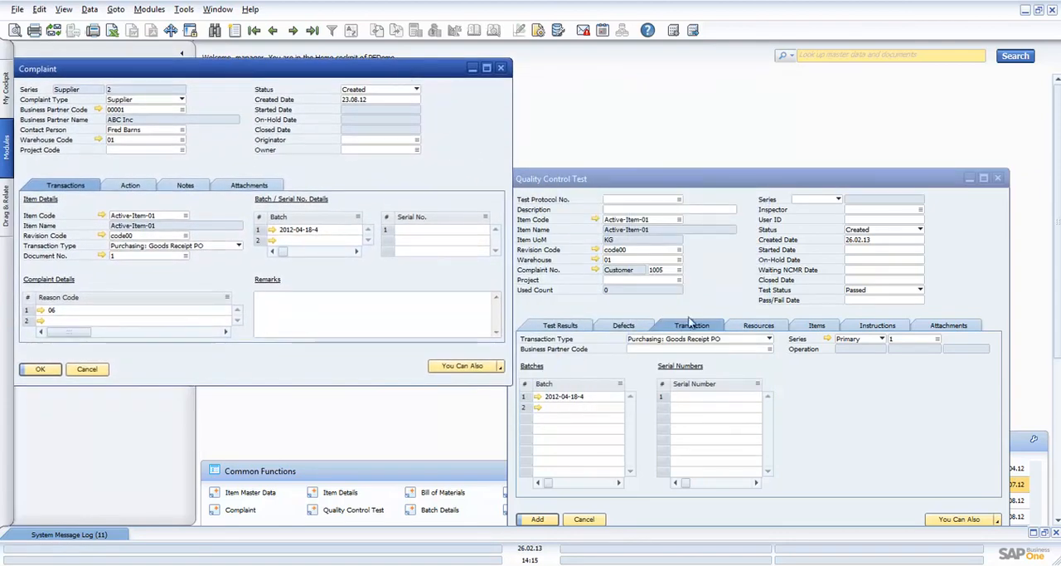